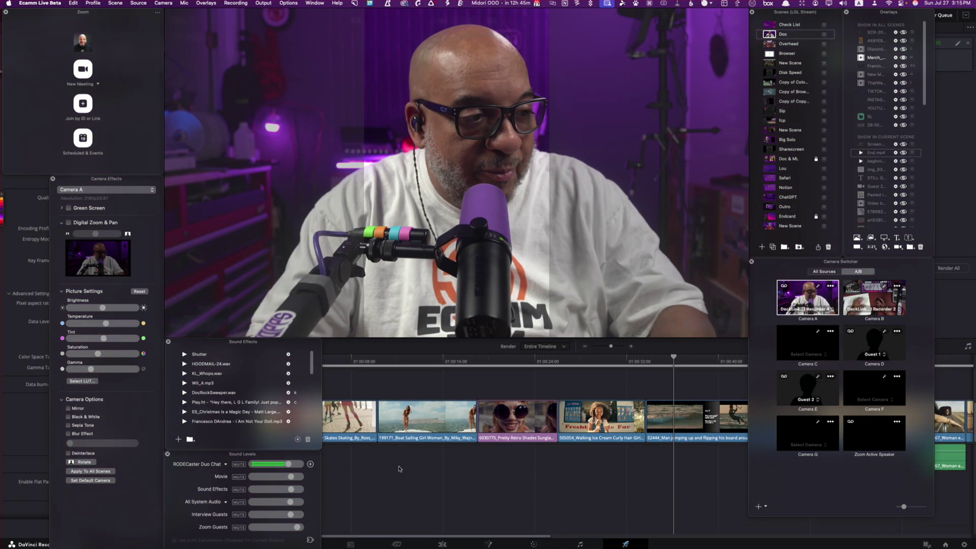
Bring the Resolve project forward and show the Edit page's nine-clip timeline.
left_click(533, 454)
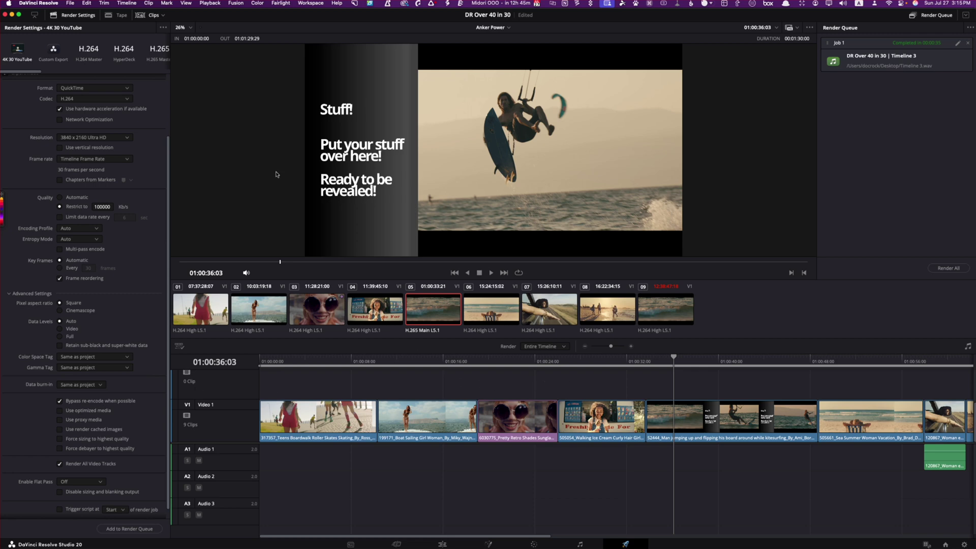
left_click(441, 544)
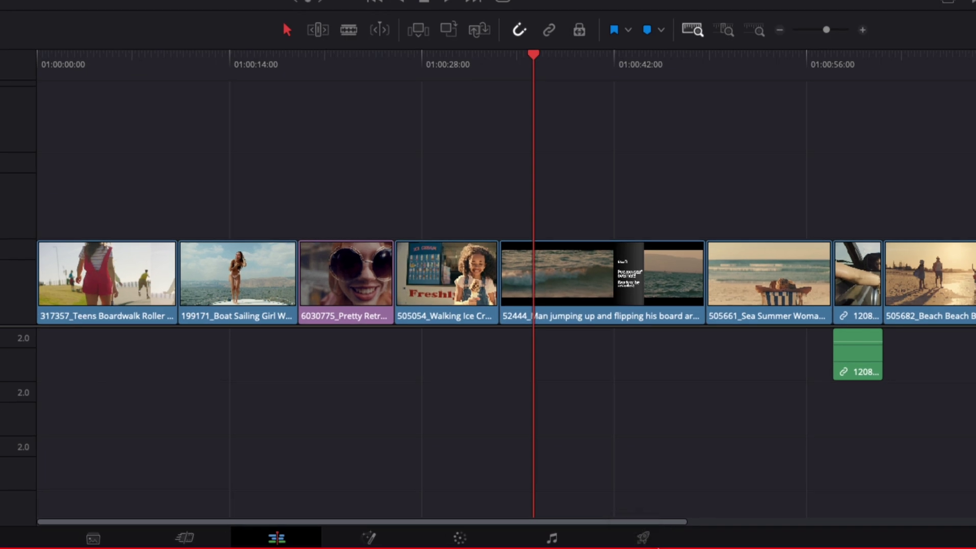
mouse_move(627, 544)
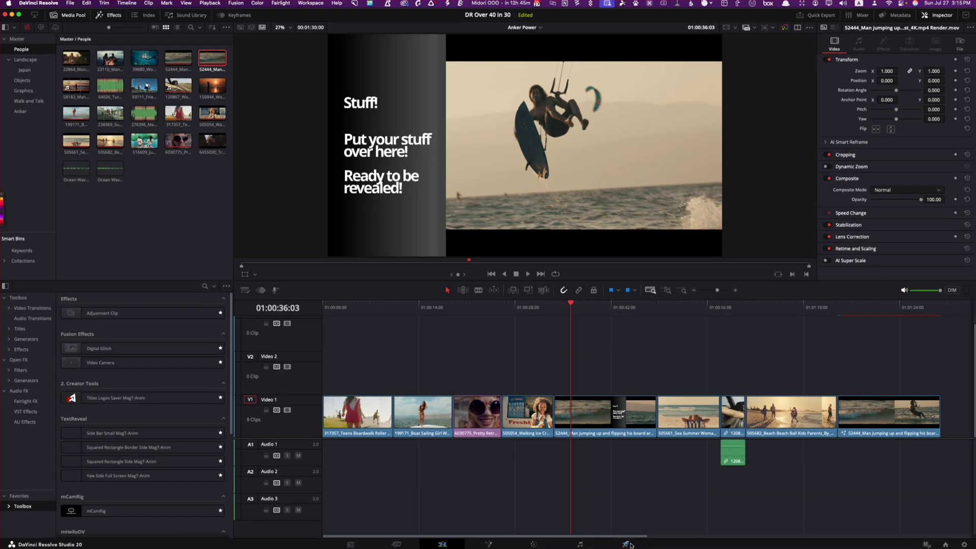
On the Deliver page, load the YouTube preset at 2160p (3840 x 2160 H.264 MP4).
left_click(627, 544)
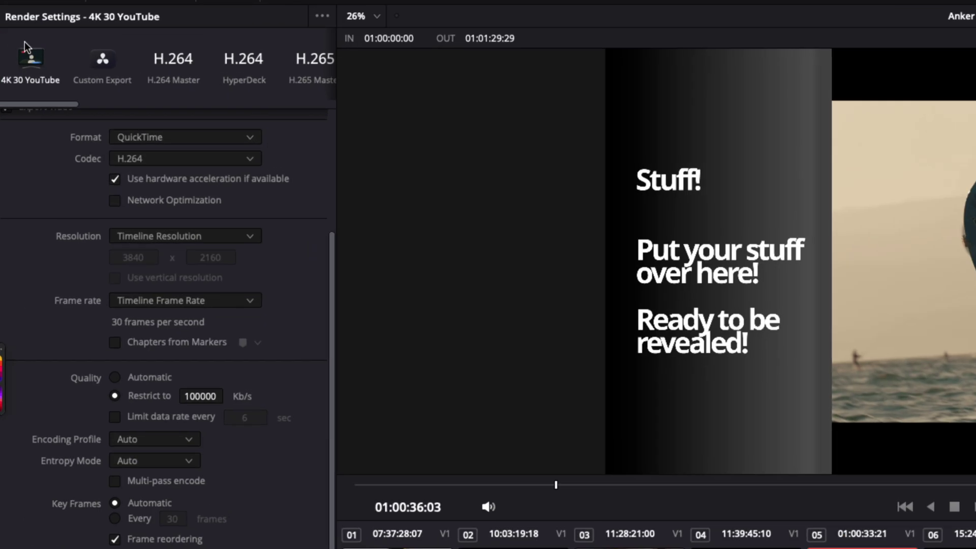
left_click_drag(51, 103, 65, 103)
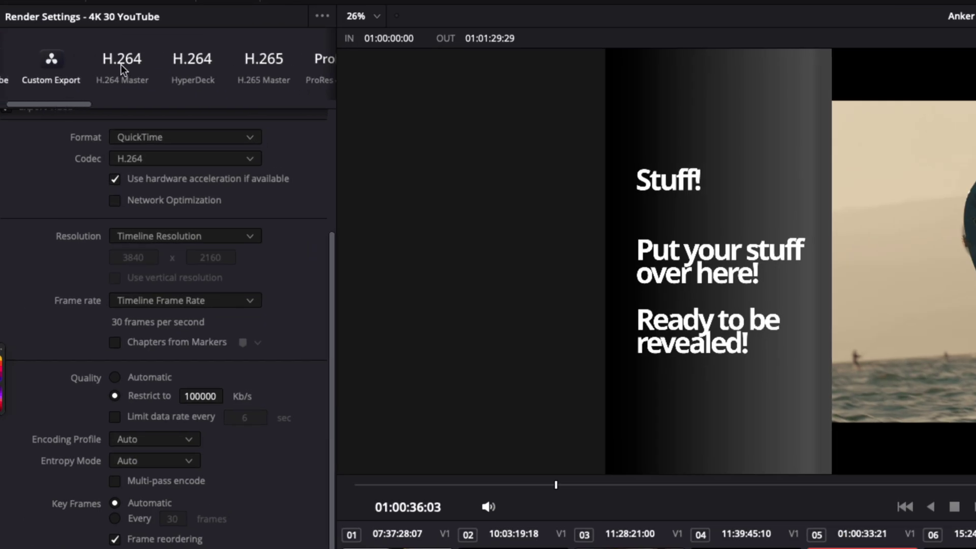
left_click_drag(73, 102, 155, 108)
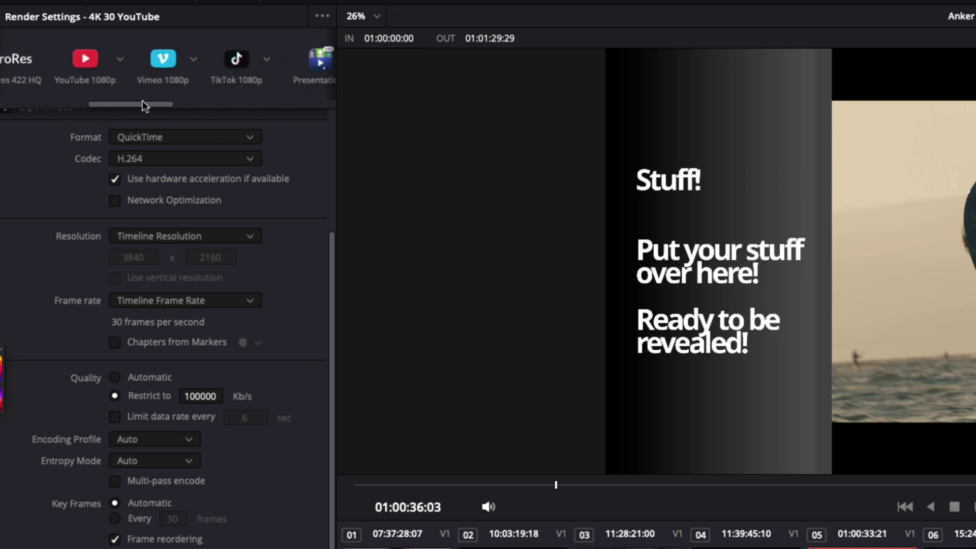
left_click(99, 64)
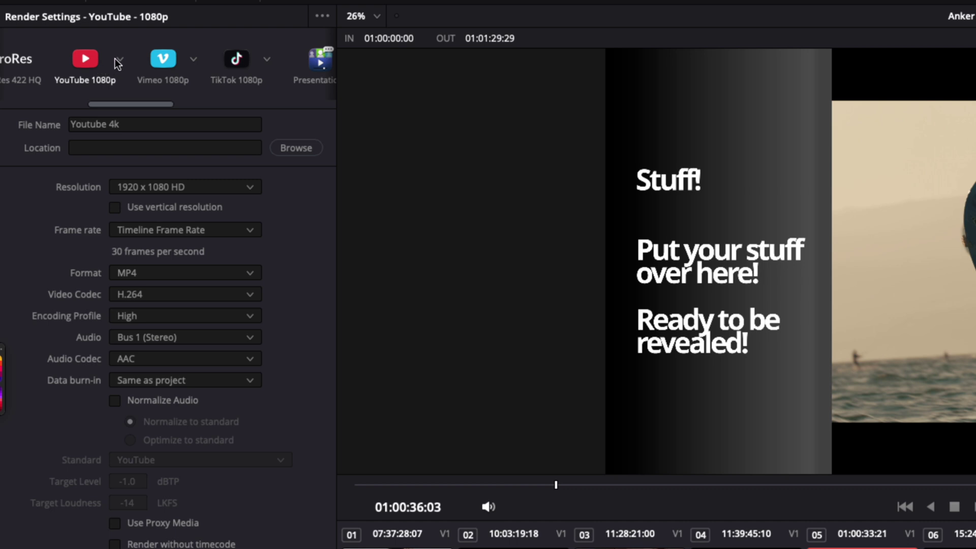
left_click(120, 59)
left_click(97, 140)
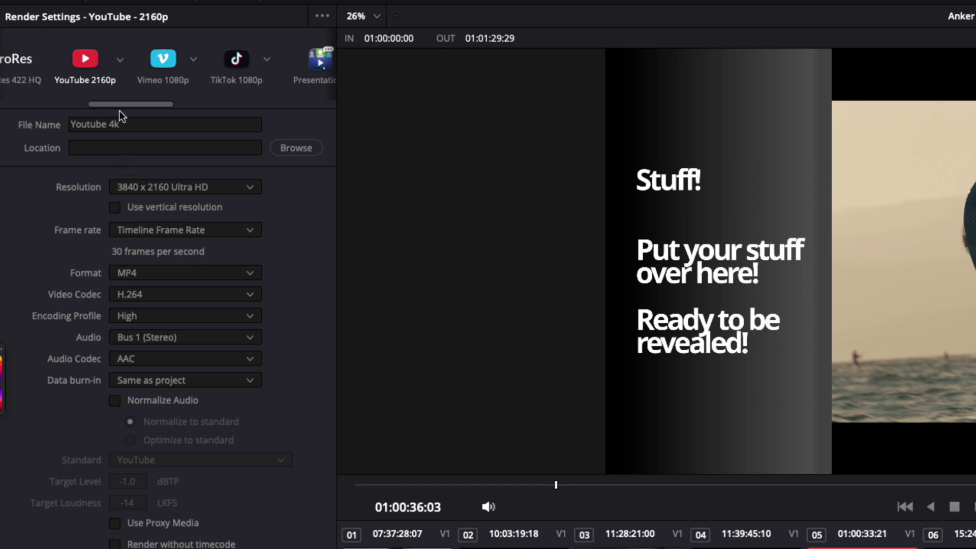
left_click_drag(140, 102, 26, 107)
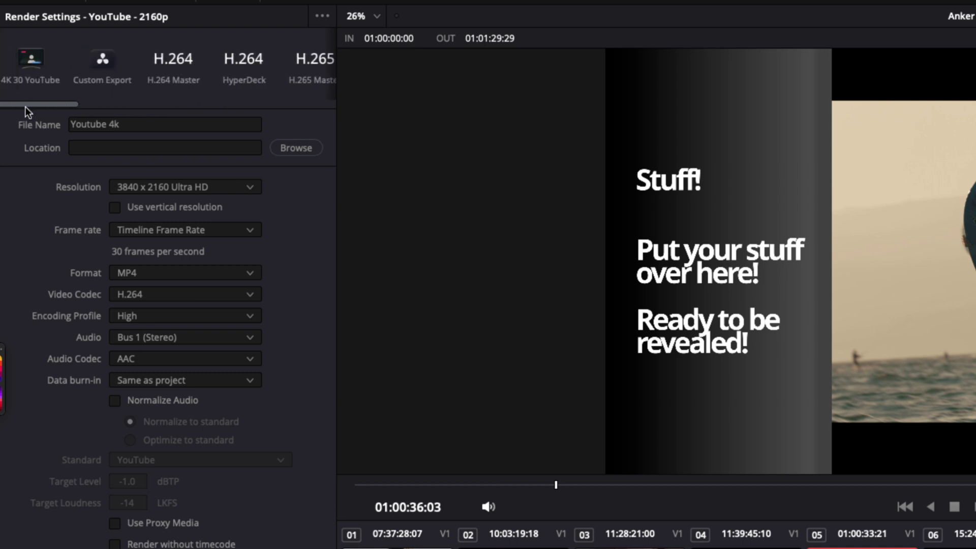
Switch to Custom Export and rename the output file from Untitled to 'Youtube Export Test'.
left_click(103, 60)
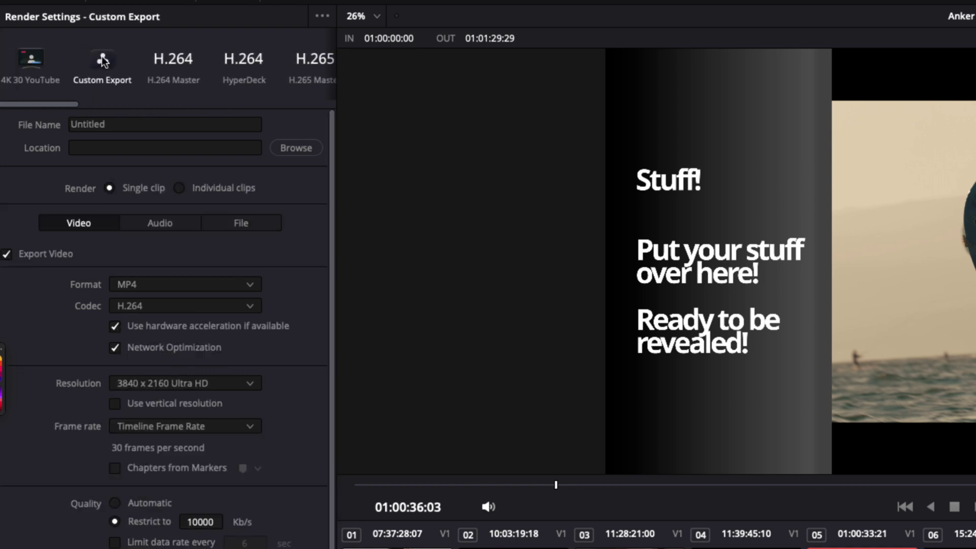
left_click(133, 124)
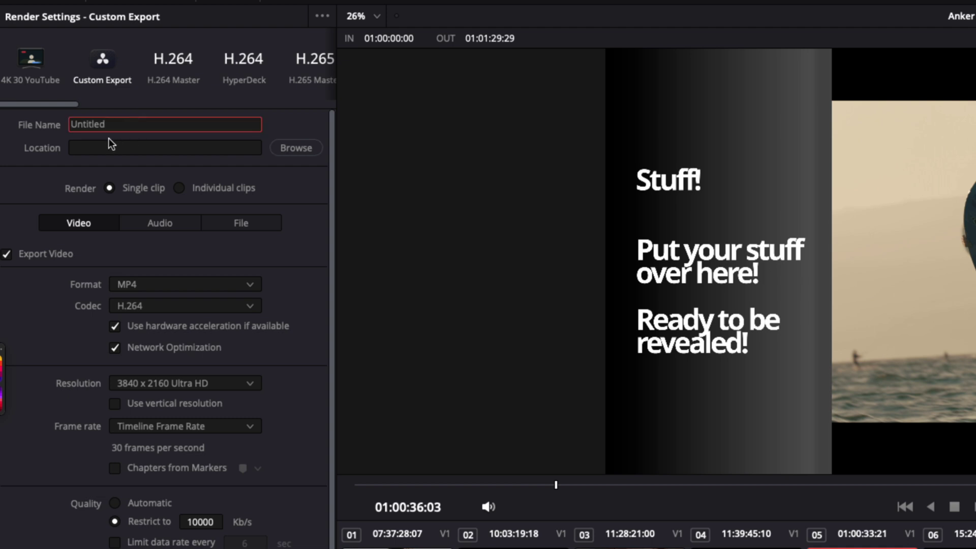
key("ctrl+a")
type("Youtube Expor tTest")
left_click(142, 127)
key("BackSpace")
key("BackSpace")
type("t")
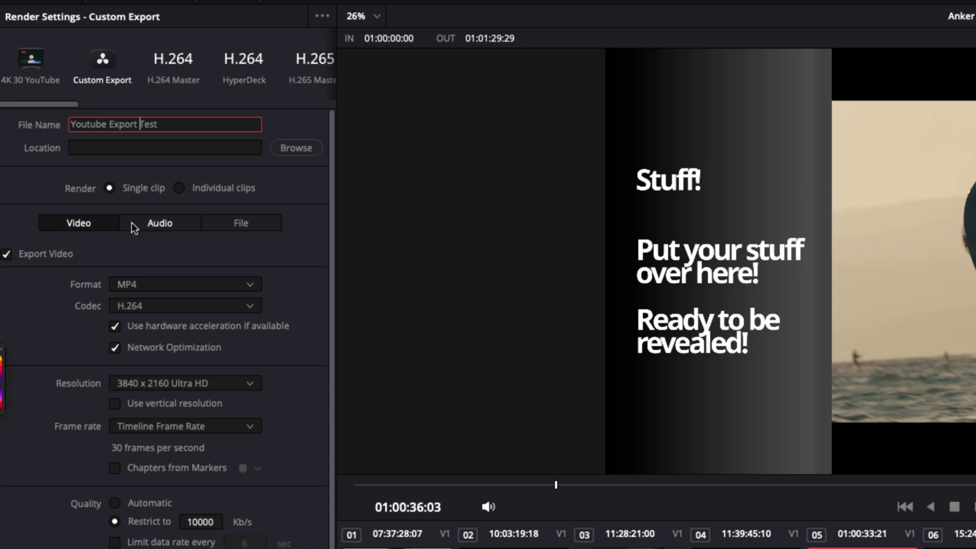
Set the output format to MP4 with the H.264 codec, after briefly trying QuickTime.
left_click(115, 284)
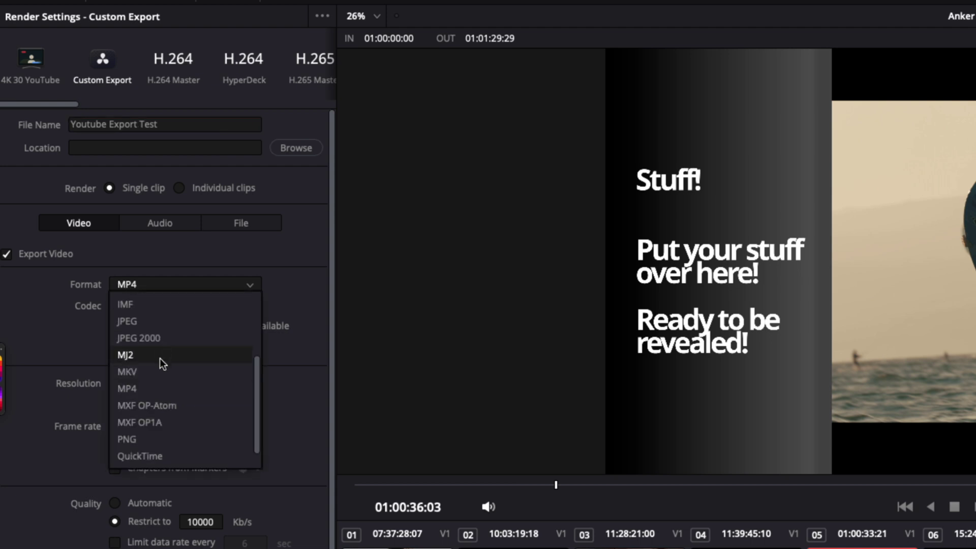
left_click(173, 387)
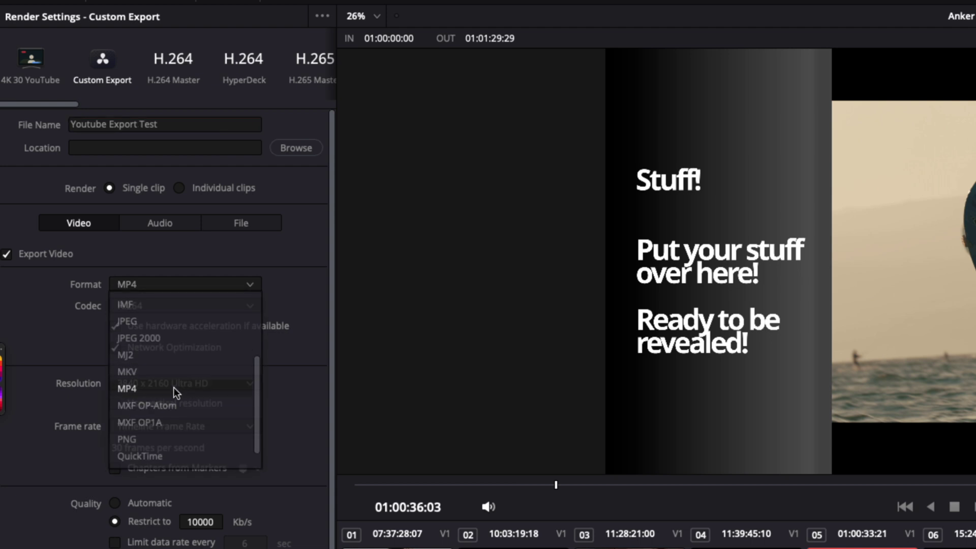
left_click(175, 286)
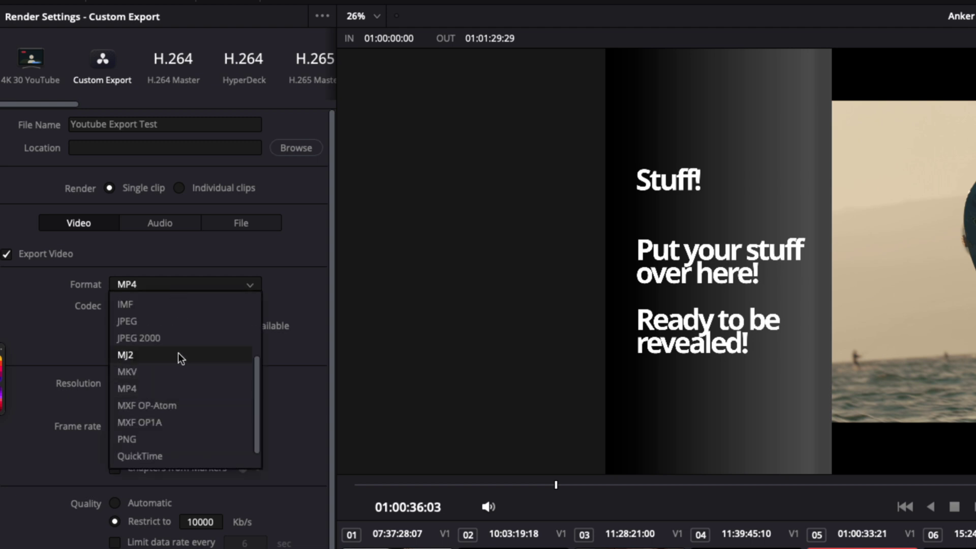
left_click(175, 453)
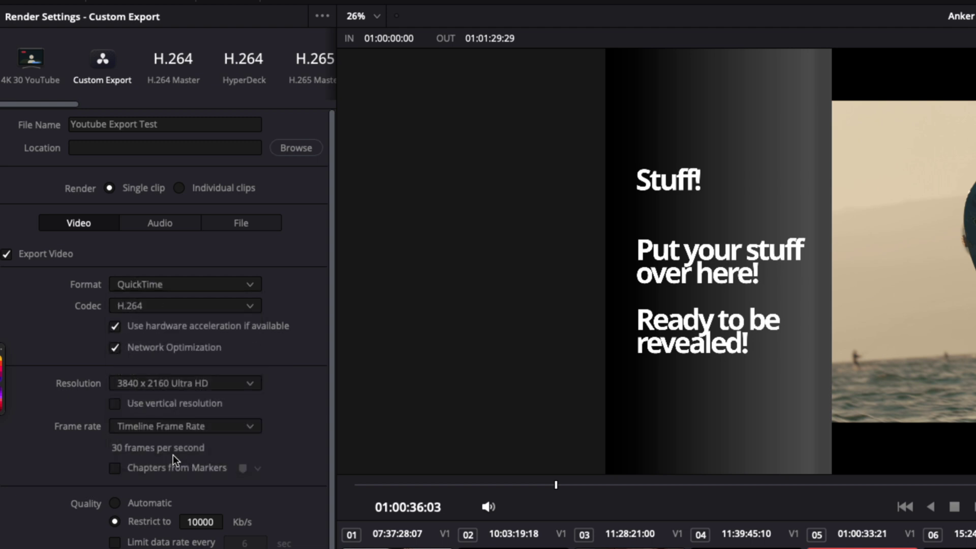
left_click(191, 285)
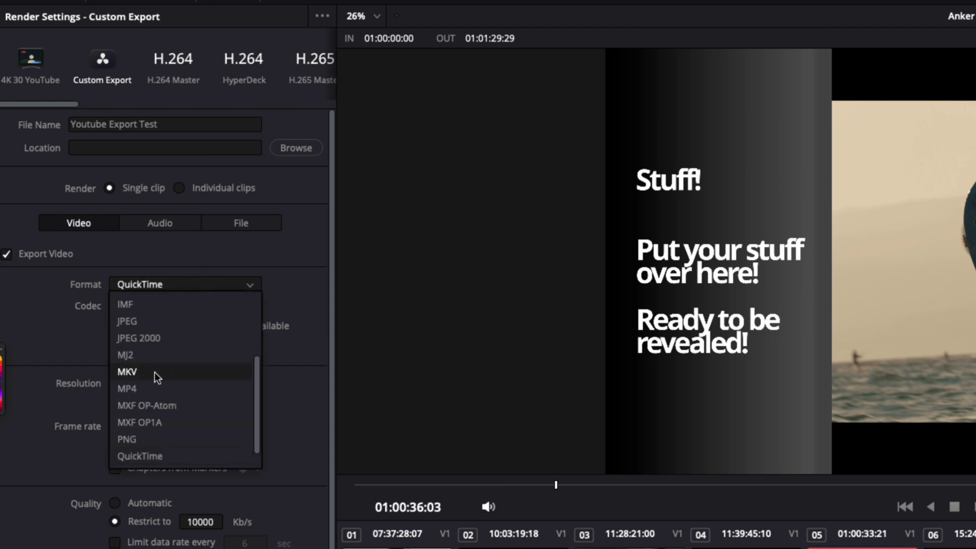
left_click(153, 387)
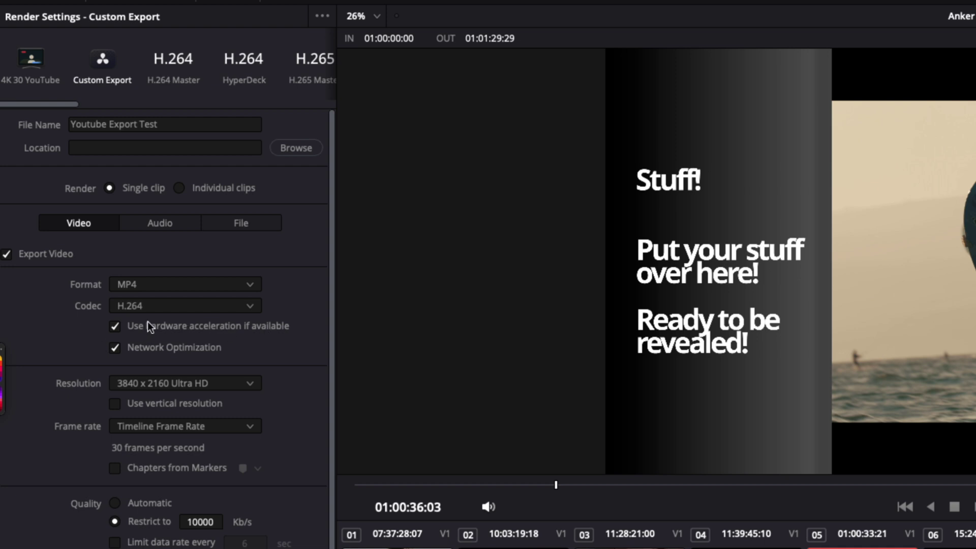
scroll(258, 349, "down", 5)
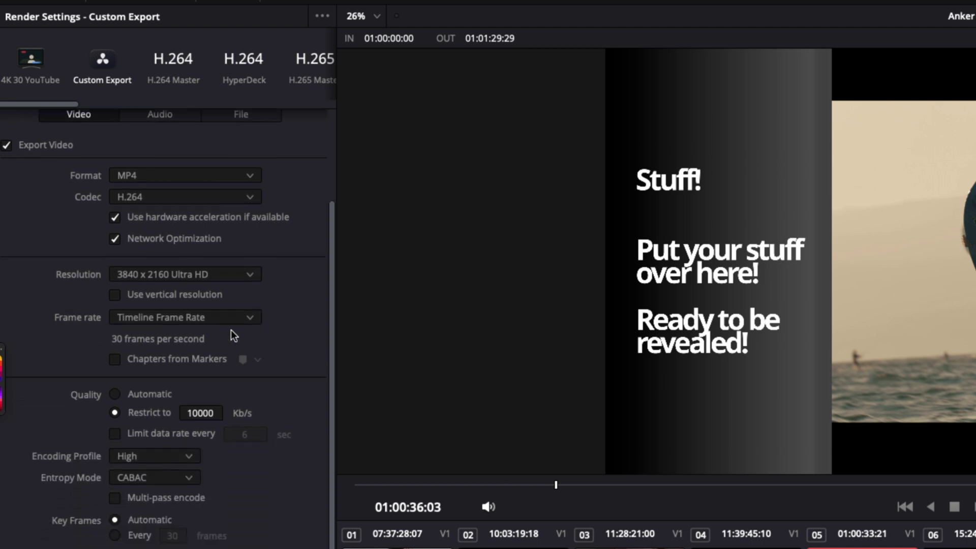
left_click(206, 274)
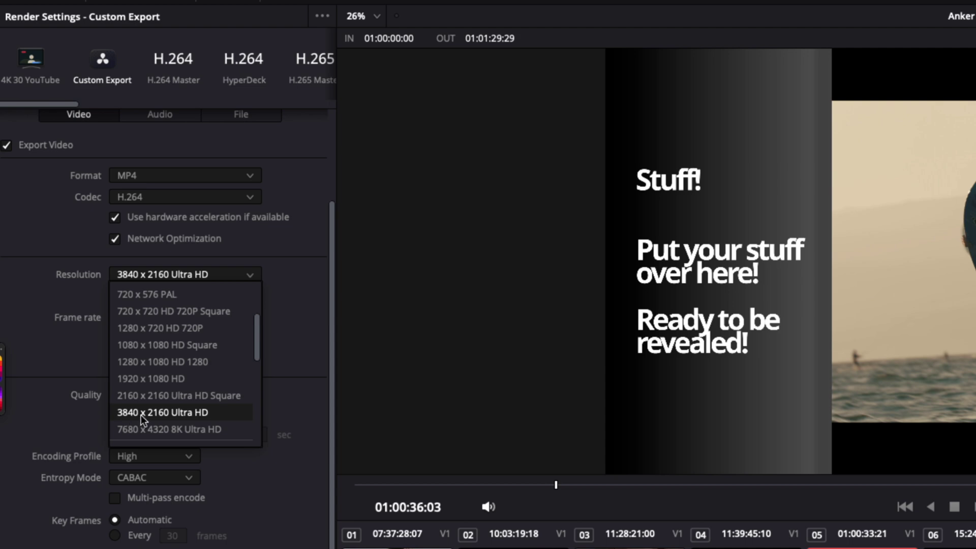
left_click(164, 413)
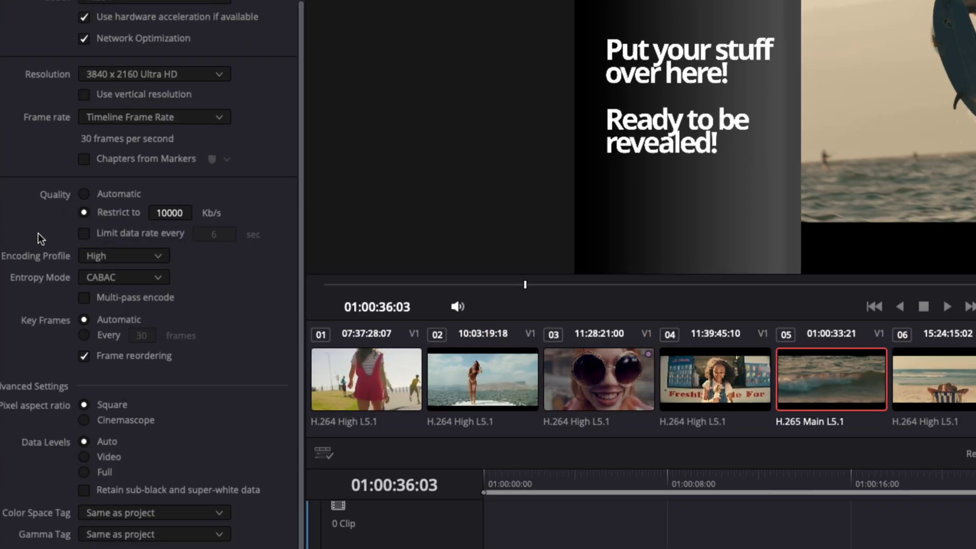
Leave the frame rate set to Timeline Frame Rate.
left_click(170, 117)
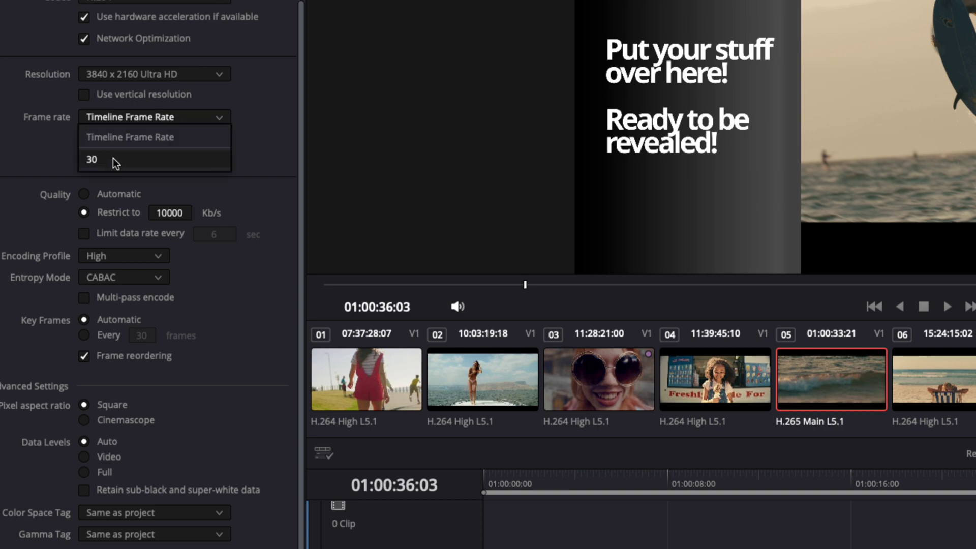
left_click(249, 145)
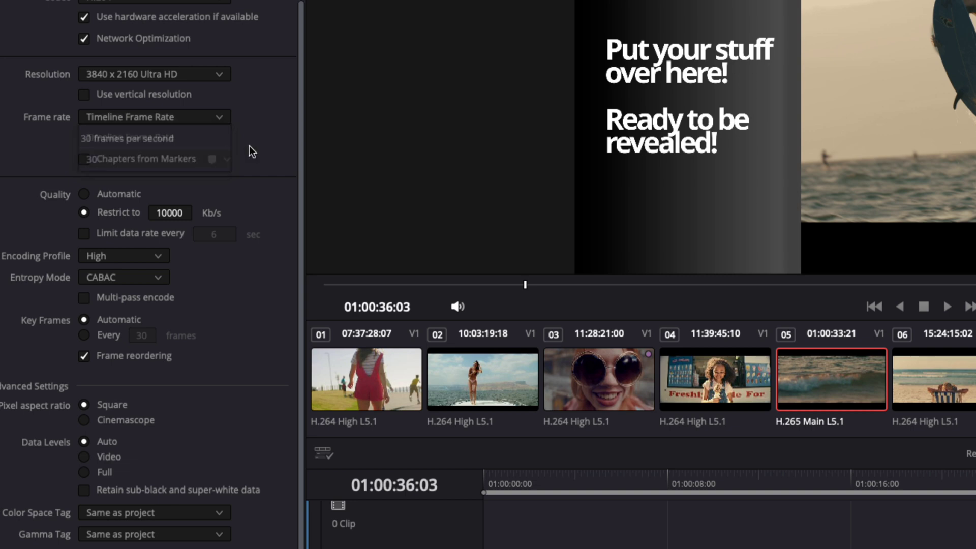
left_click(164, 117)
left_click(163, 140)
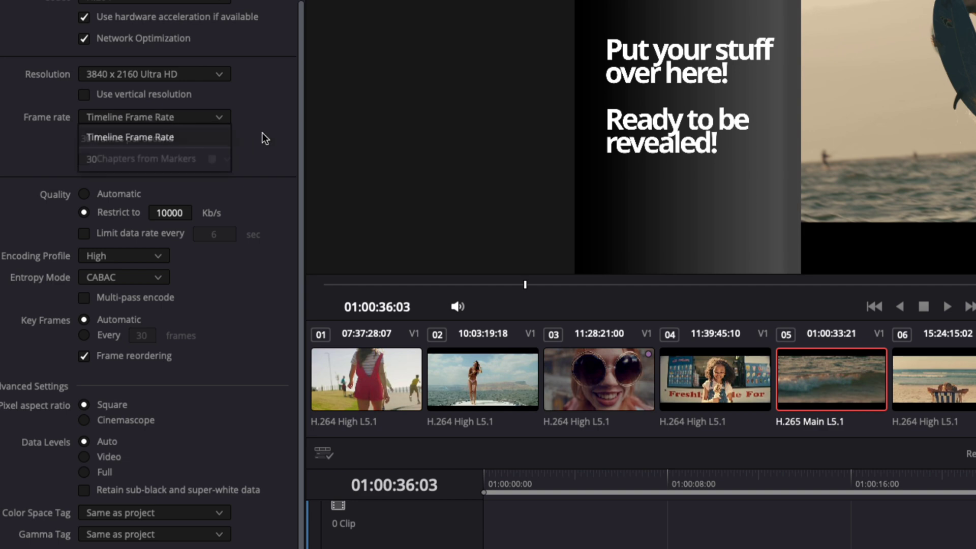
Restrict the export quality to 100000 Kb/s instead of 10000.
scroll(230, 162, "down", 1)
scroll(233, 186, "down", 1)
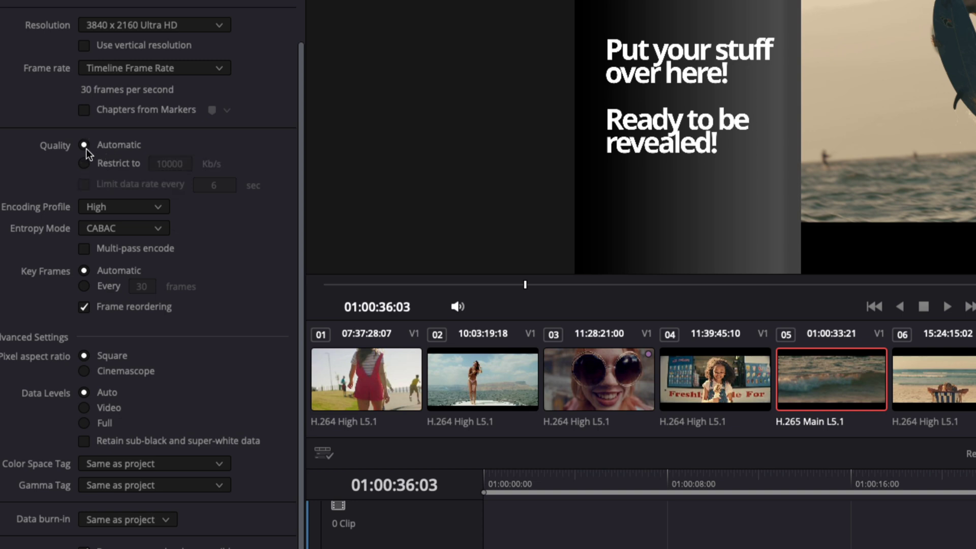
left_click(84, 163)
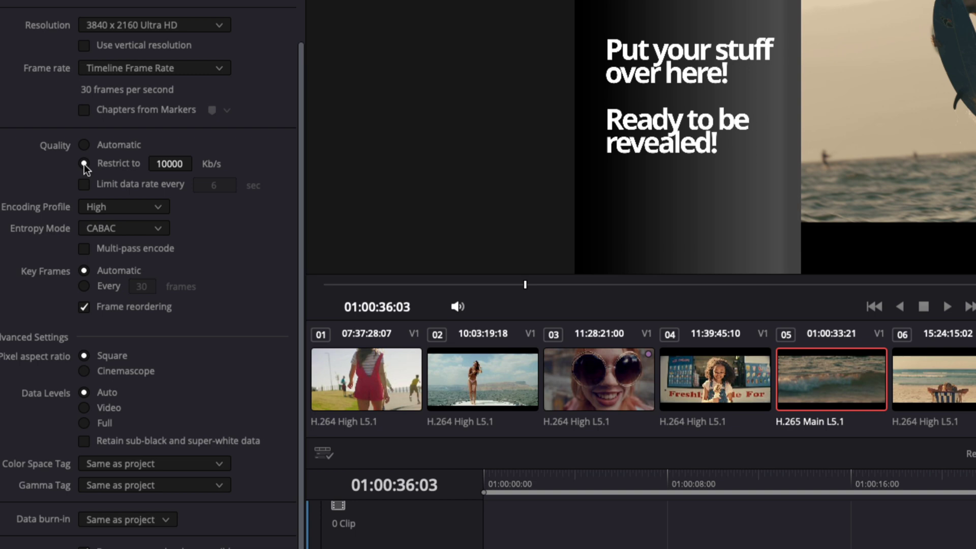
double_click(155, 168)
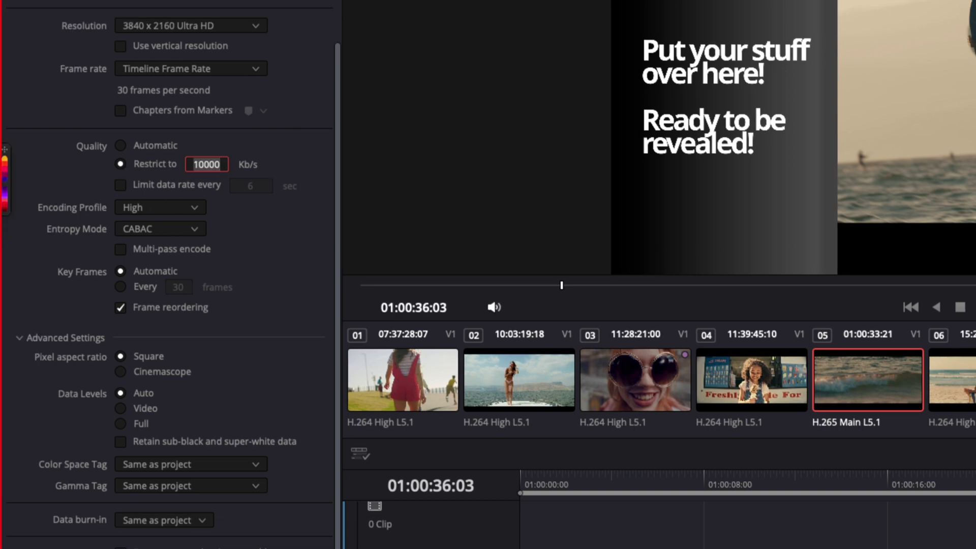
type("100000")
left_click(156, 205)
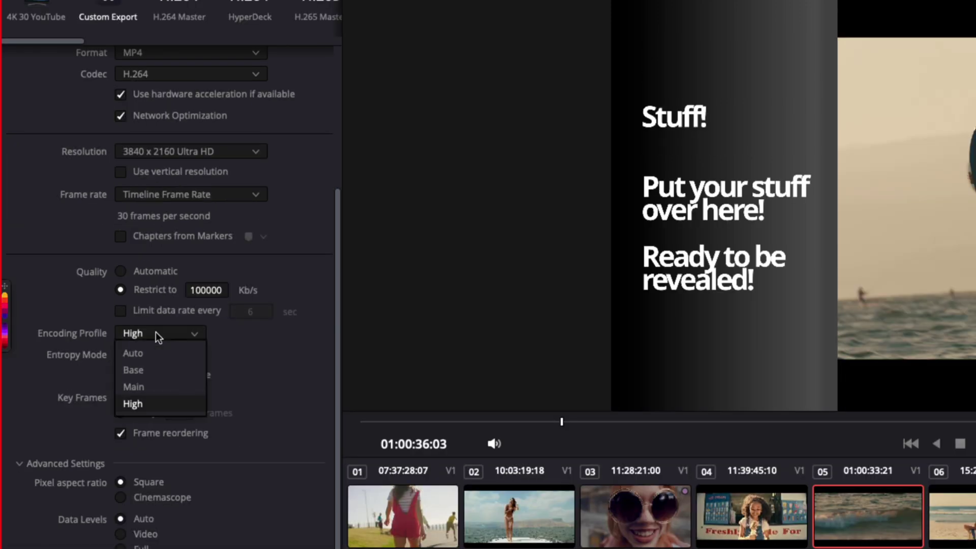
left_click(226, 351)
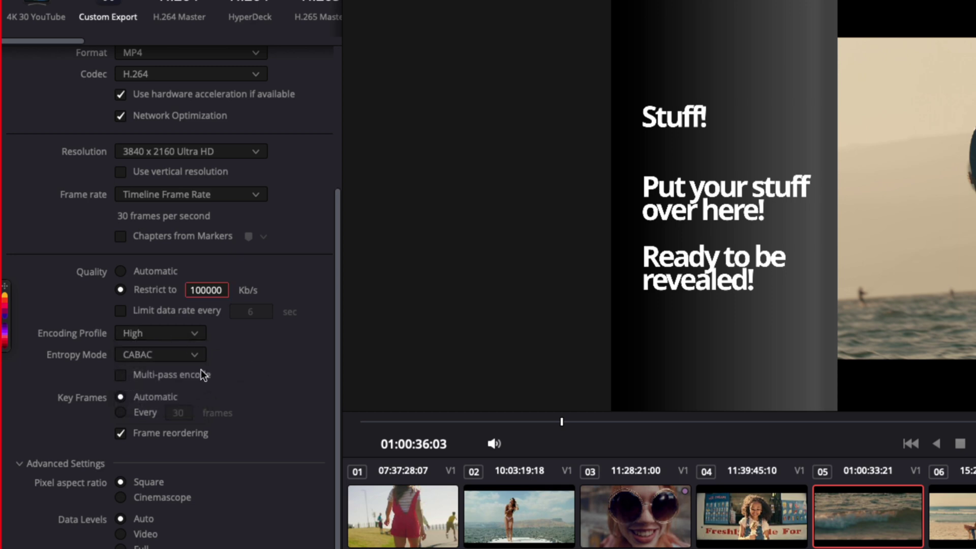
left_click(160, 375)
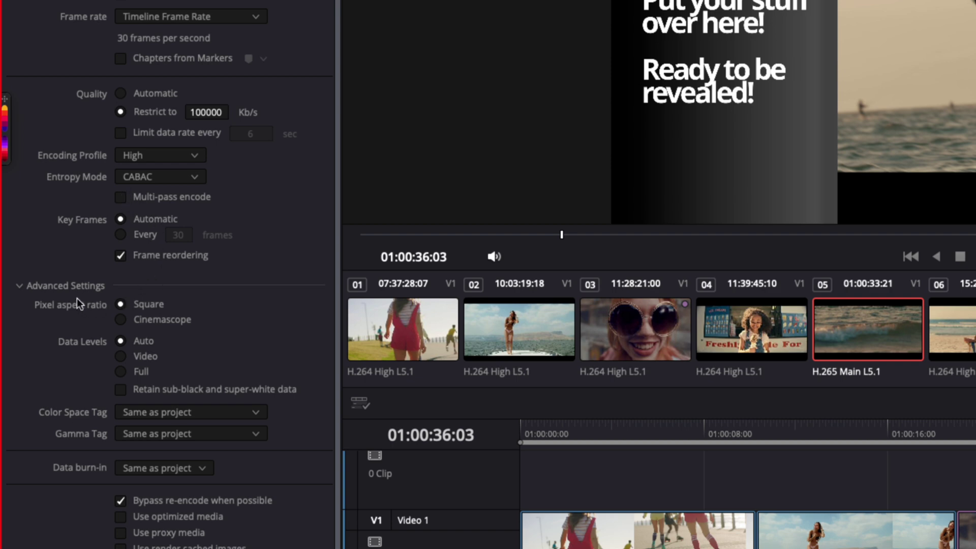
left_click(190, 412)
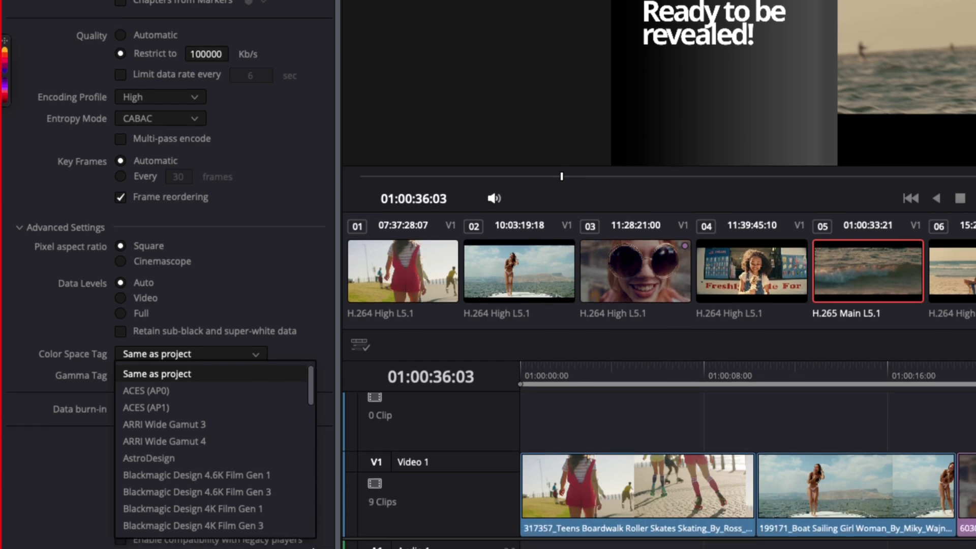
scroll(260, 435, "down", 2)
scroll(260, 435, "down", 10)
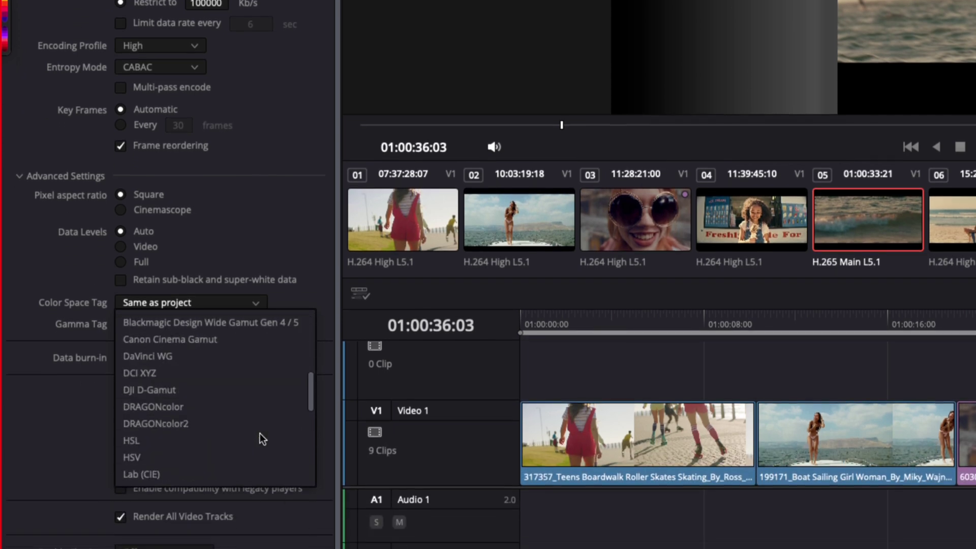
scroll(260, 433, "down", 9)
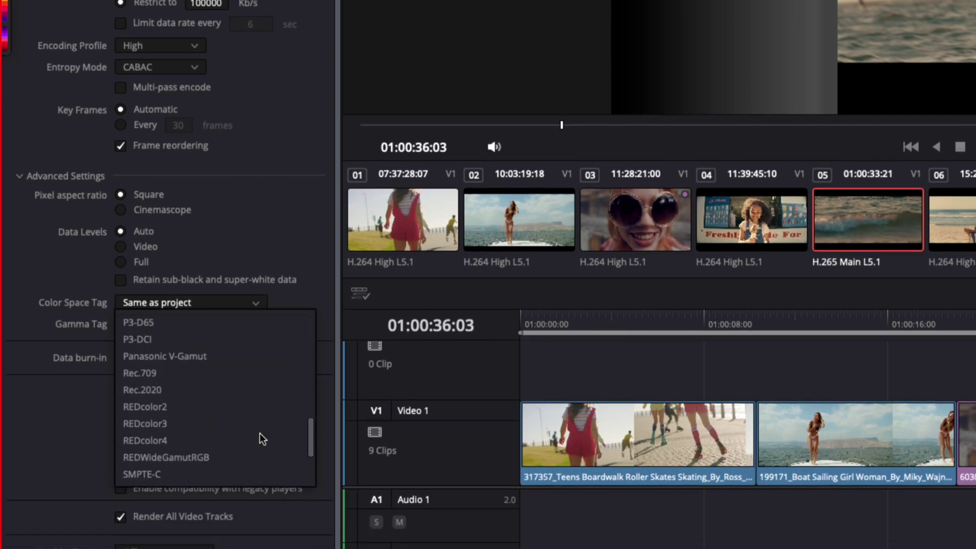
scroll(248, 416, "up", 15)
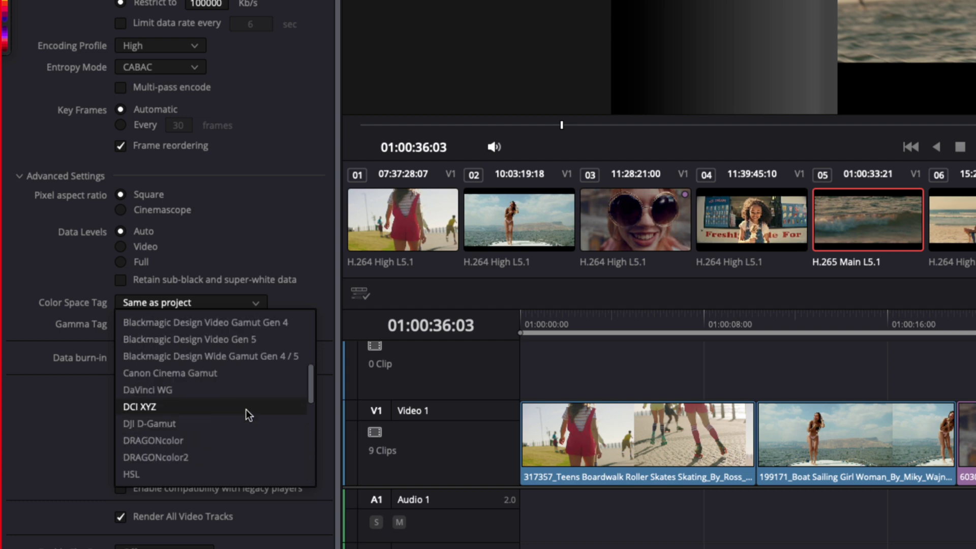
scroll(246, 410, "down", 2)
scroll(246, 410, "down", 8)
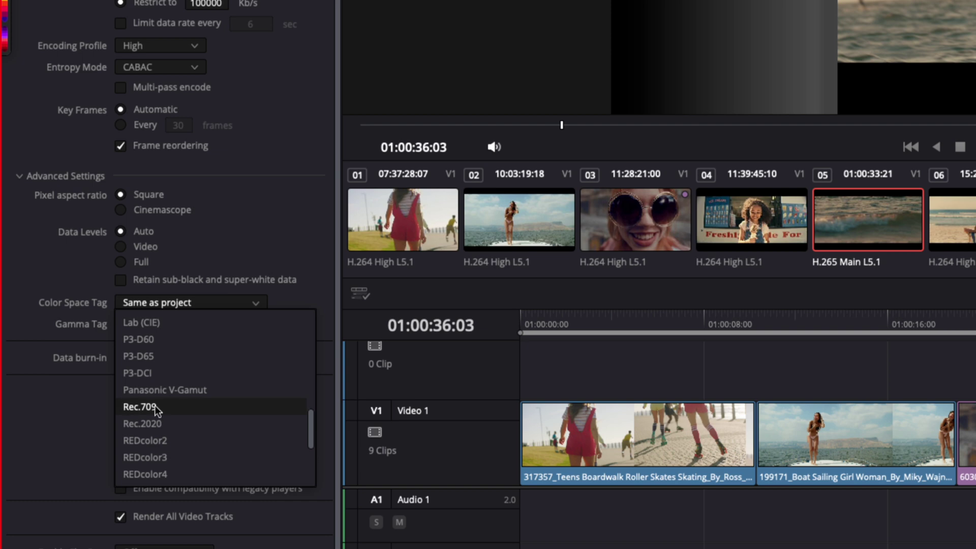
left_click(154, 406)
left_click(173, 326)
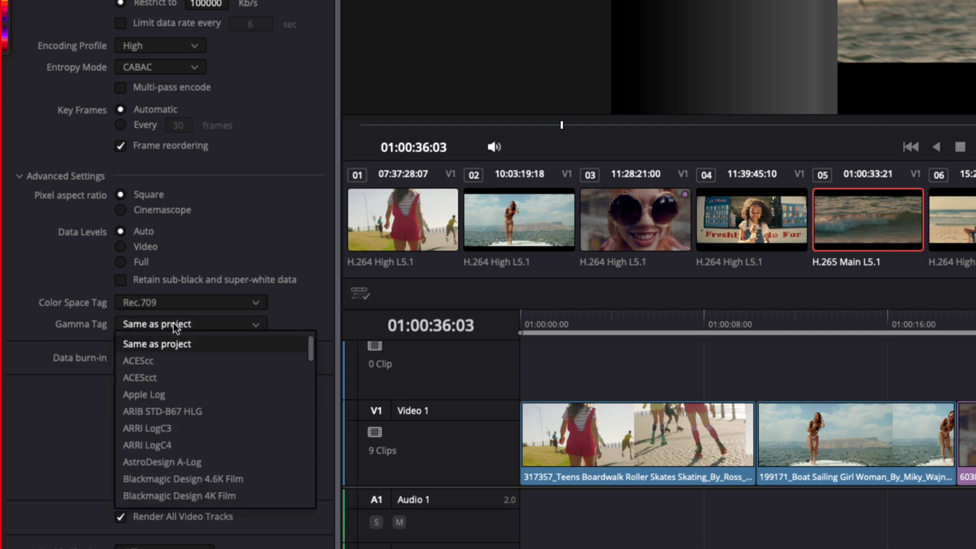
scroll(232, 411, "down", 5)
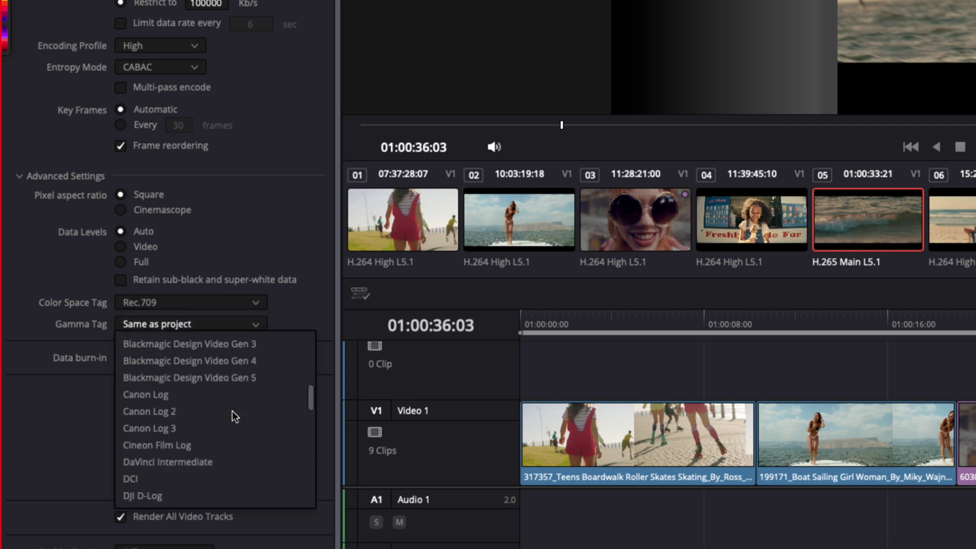
scroll(232, 411, "down", 3)
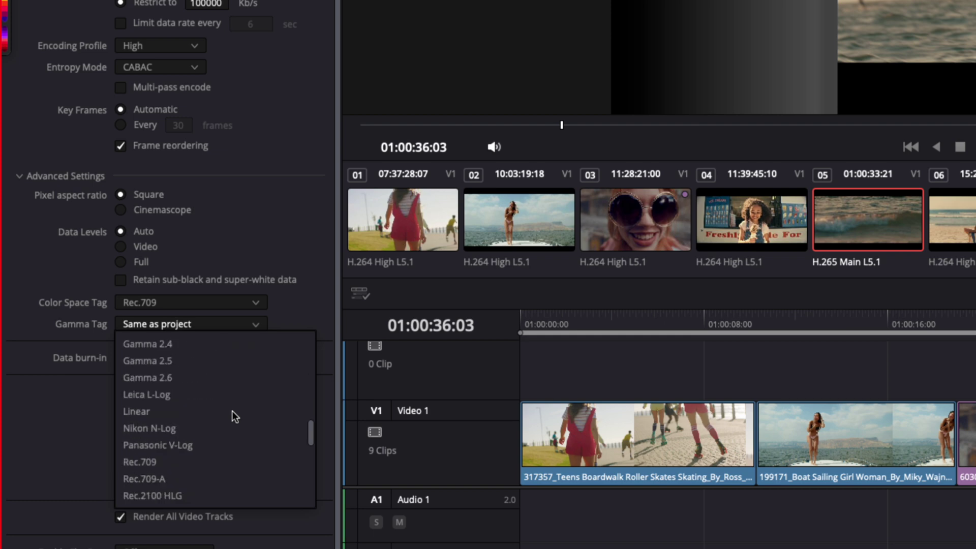
scroll(224, 414, "down", 1)
left_click(161, 445)
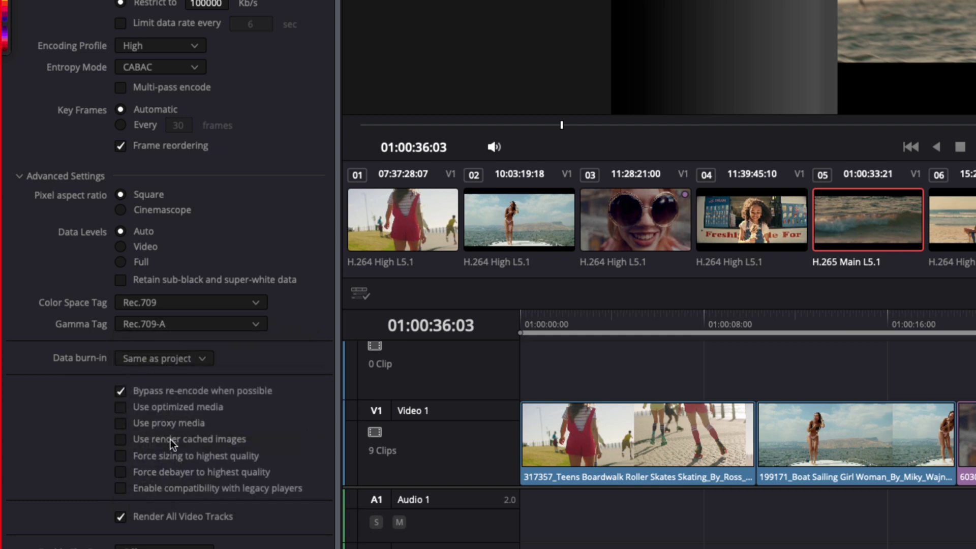
left_click(188, 302)
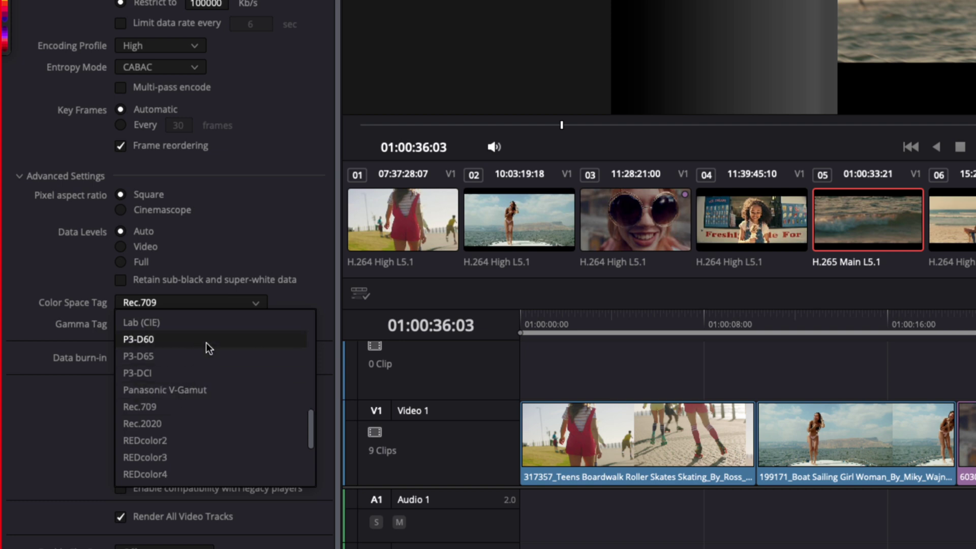
left_click_drag(314, 435, 306, 316)
left_click(202, 321)
left_click(196, 325)
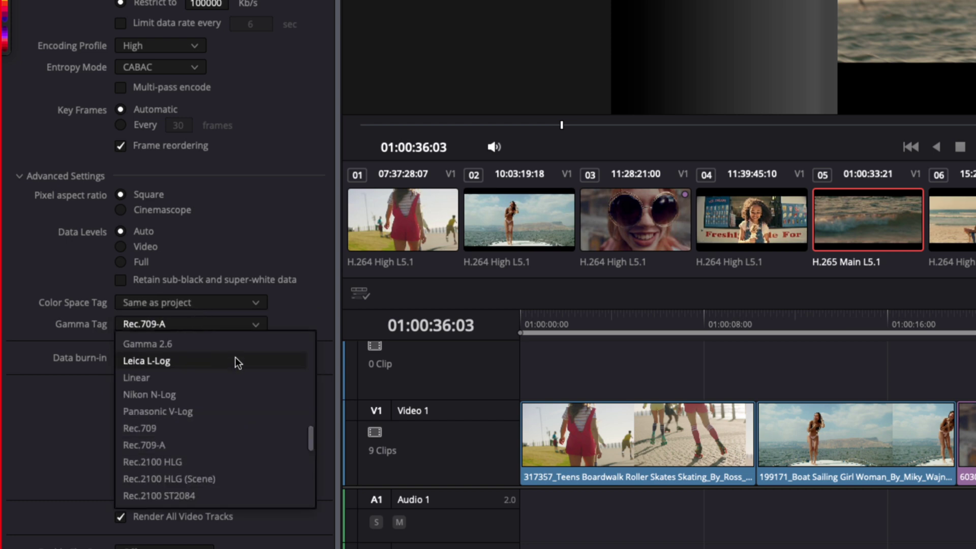
scroll(236, 358, "down", 5)
scroll(263, 433, "up", 10)
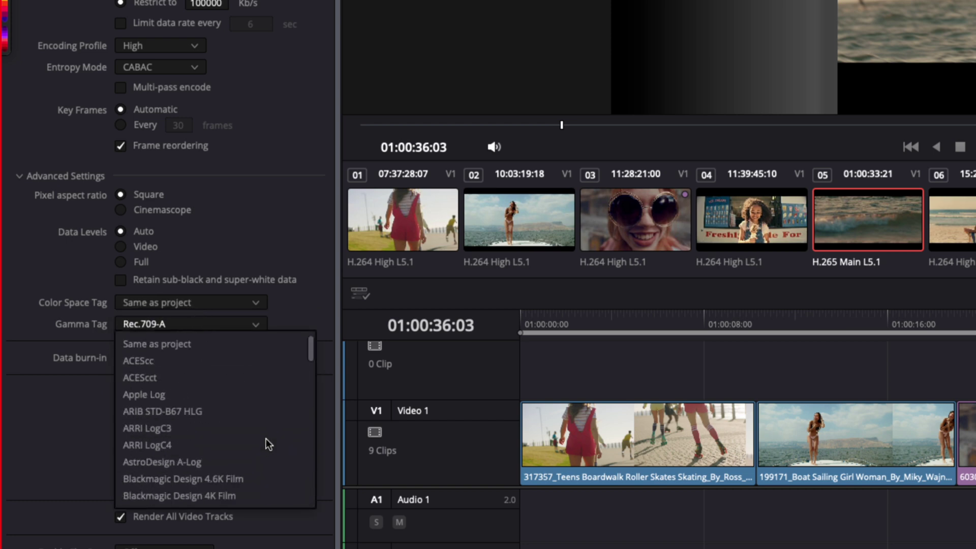
left_click(179, 345)
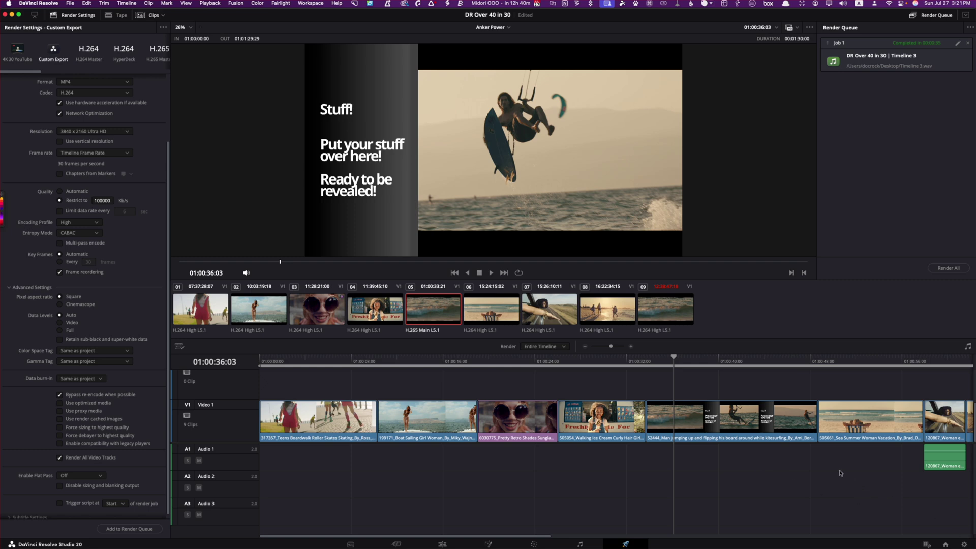
left_click(964, 545)
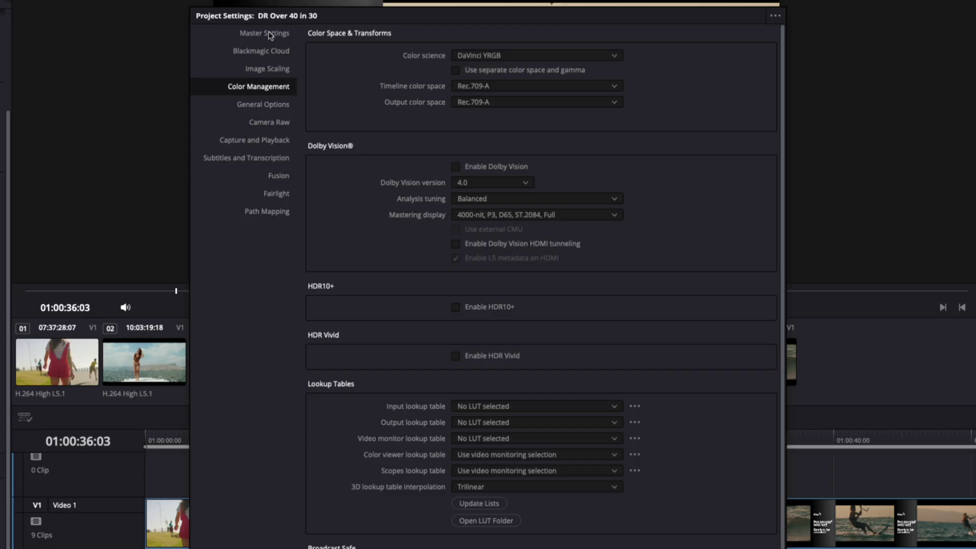
left_click(339, 90)
left_click(276, 88)
left_click(500, 57)
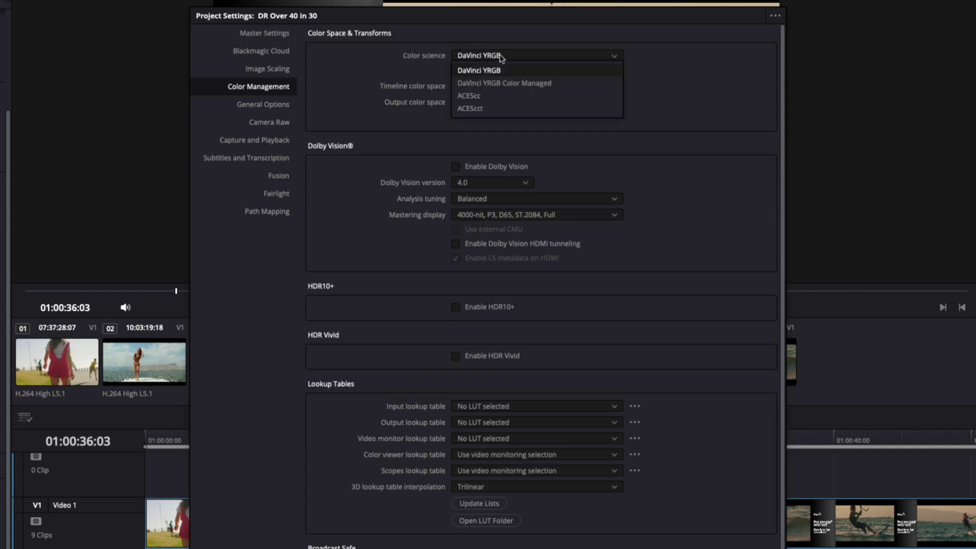
left_click(688, 51)
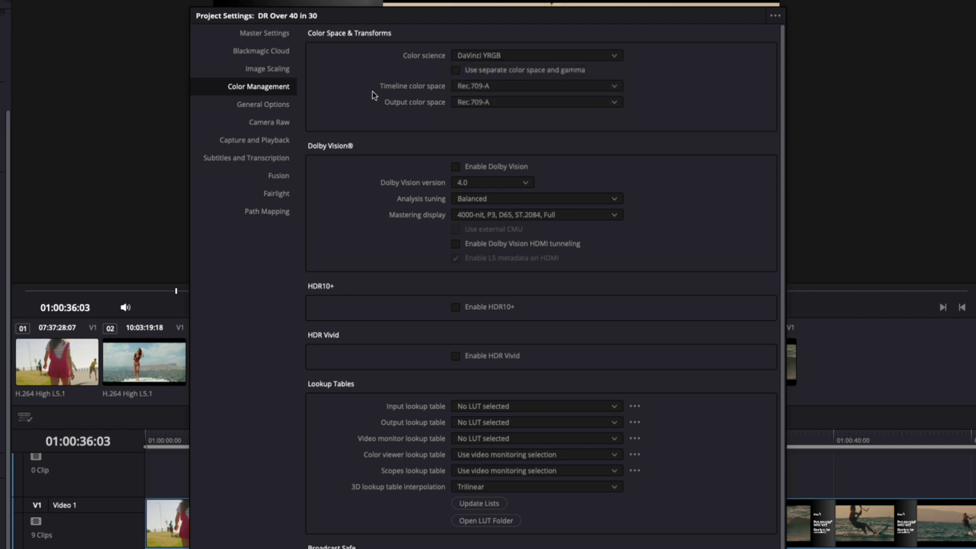
left_click(488, 86)
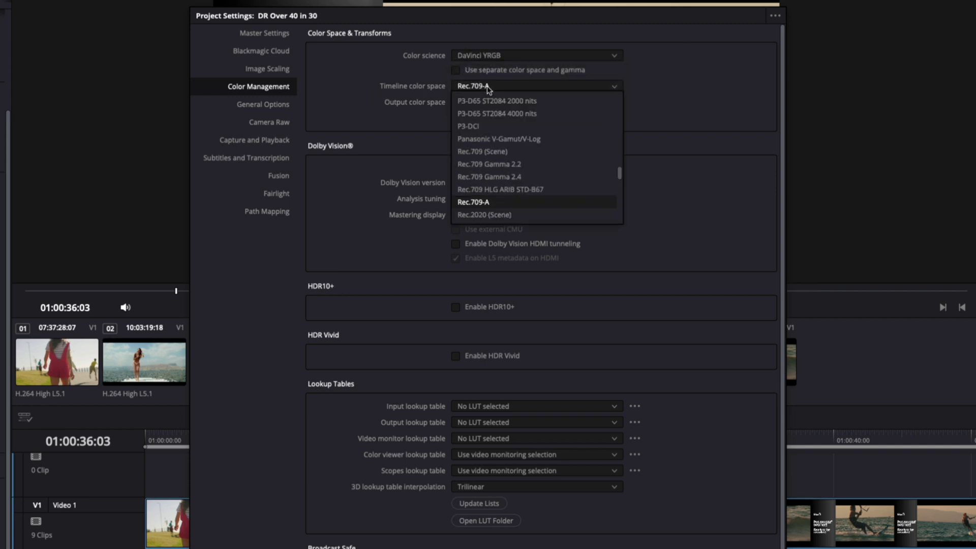
left_click(686, 96)
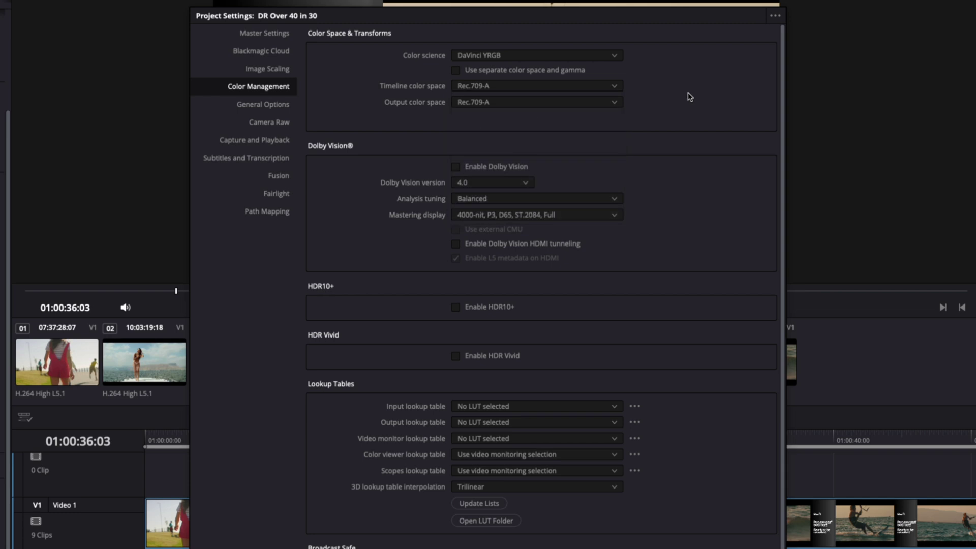
left_click(502, 104)
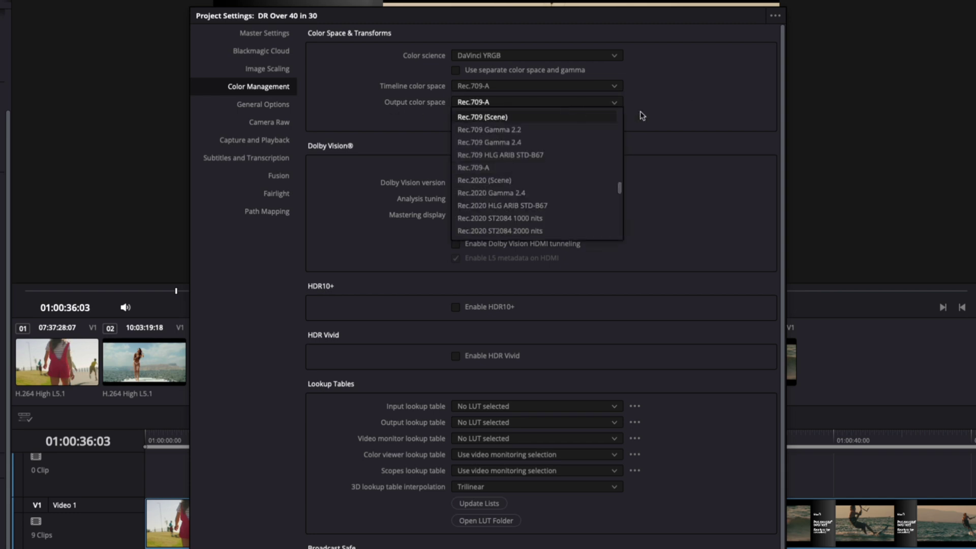
left_click(670, 116)
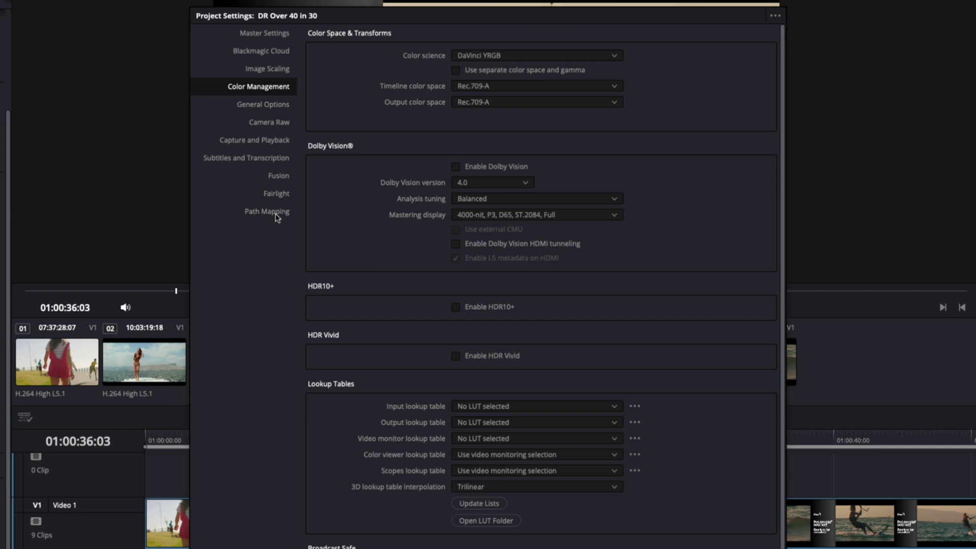
left_click(775, 16)
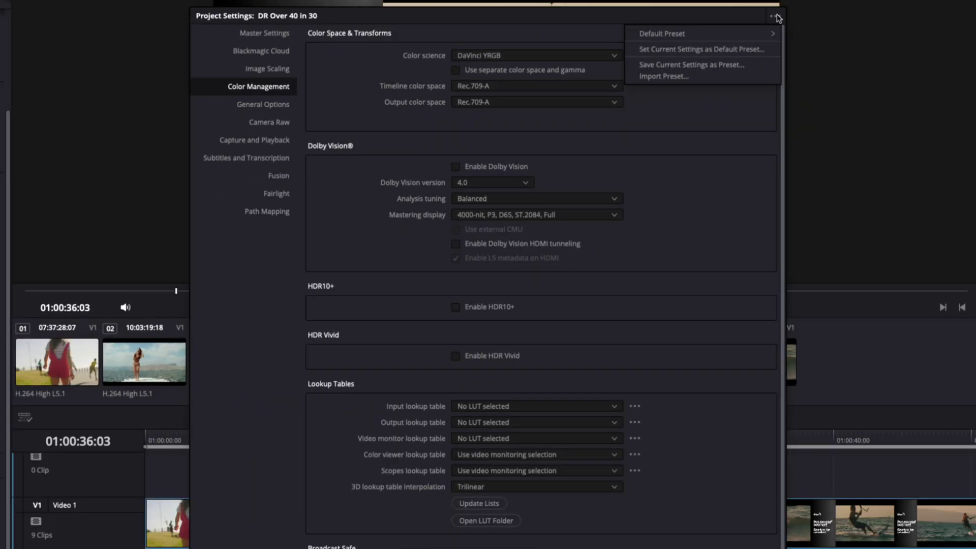
key("Escape")
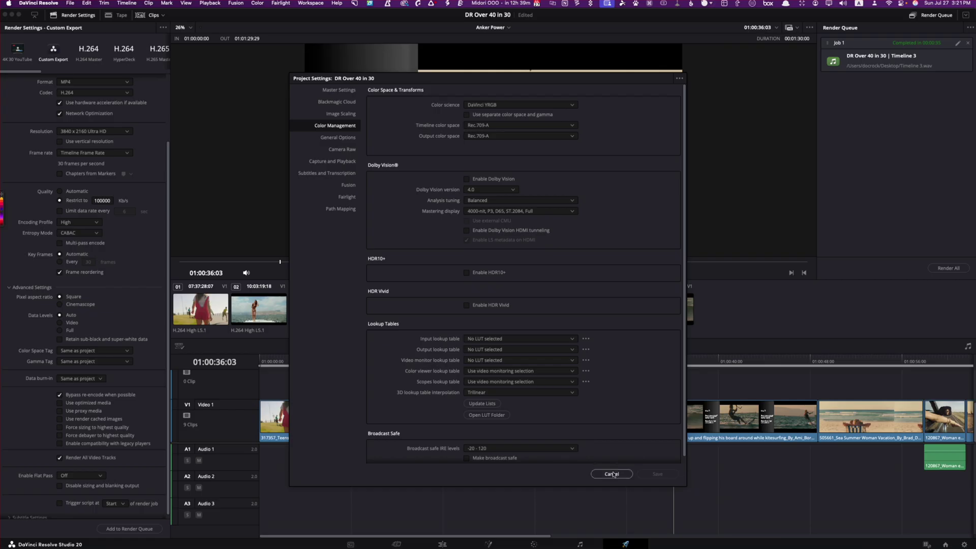
left_click(612, 474)
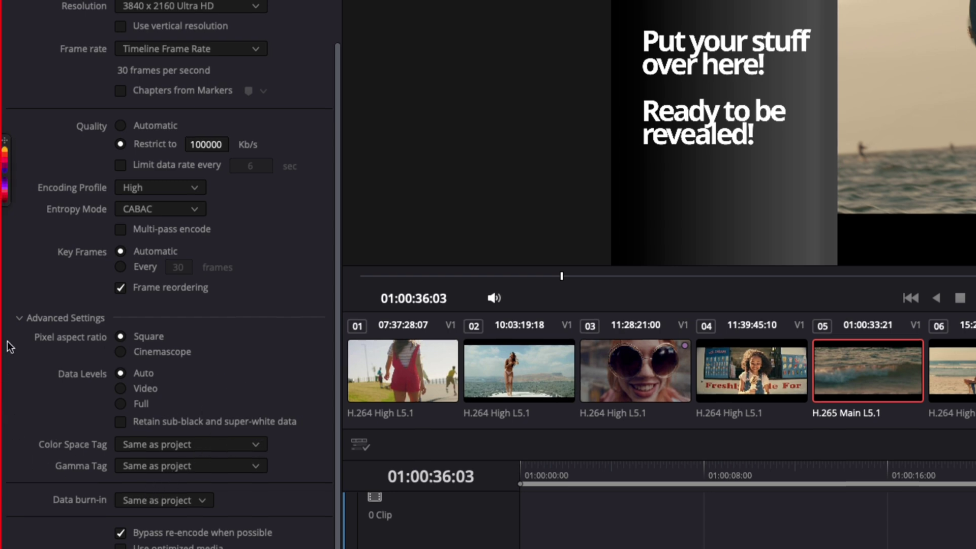
Collapse Advanced Settings and choose Save As New Preset from the Render Settings menu.
left_click(16, 318)
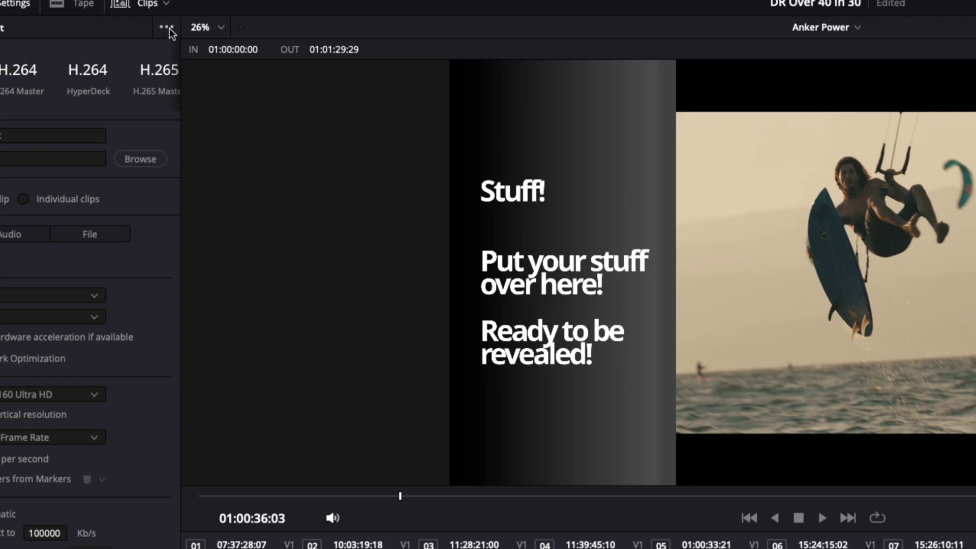
left_click(164, 29)
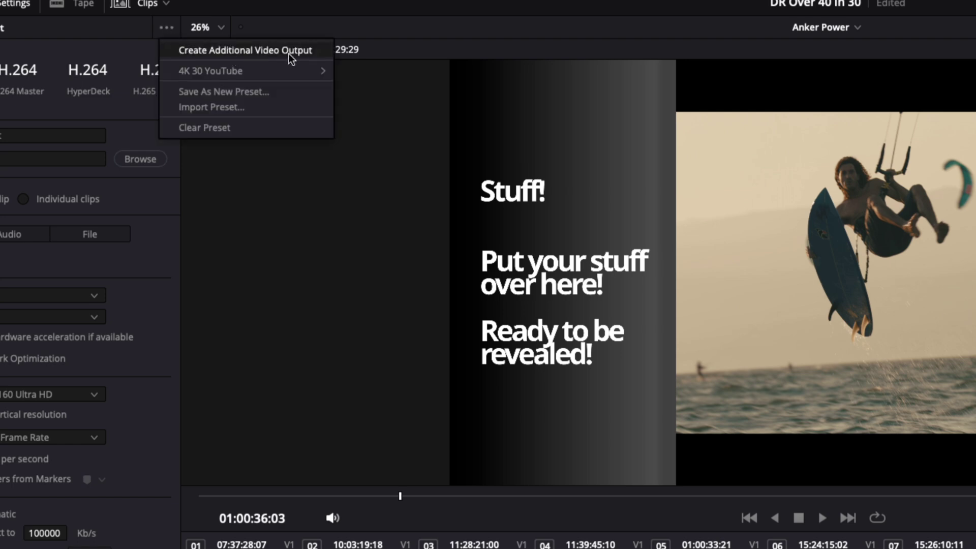
left_click(247, 96)
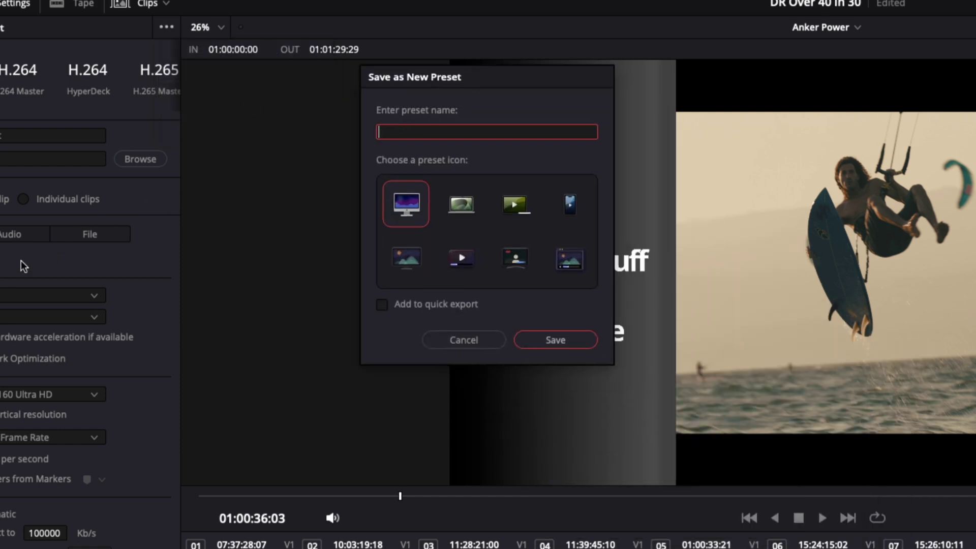
Name the new preset 'Bestest YouTube Settings' and save it.
type("BEstest YouTube Settings")
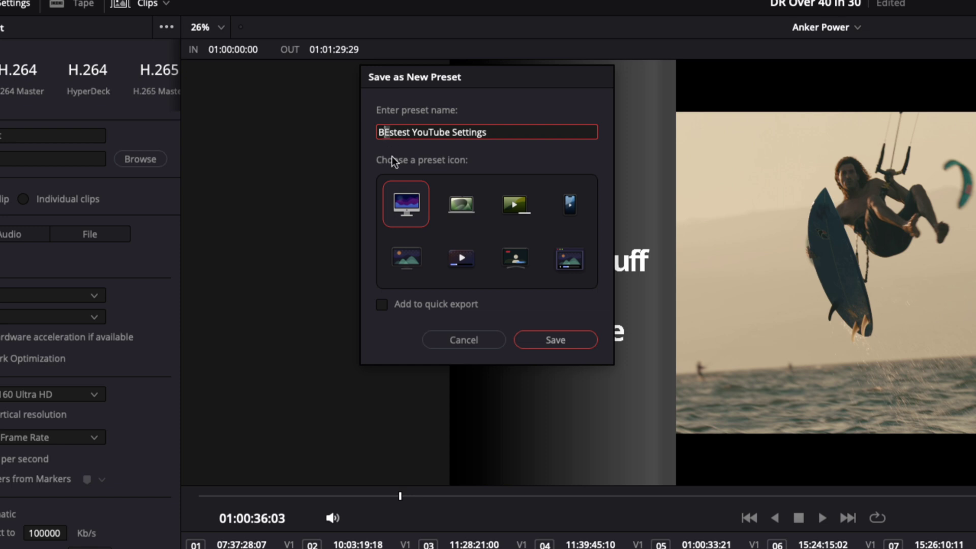
left_click(546, 341)
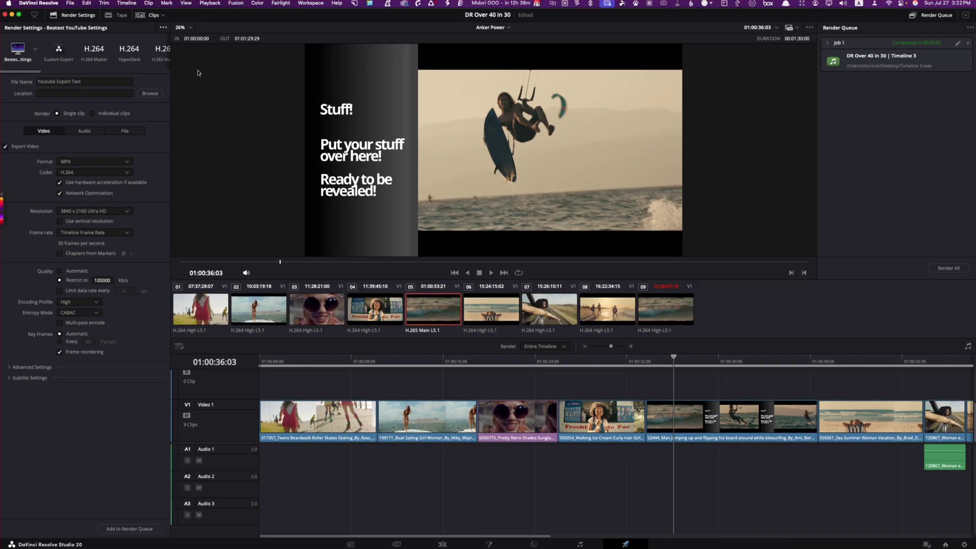
scroll(65, 53, "right", 5)
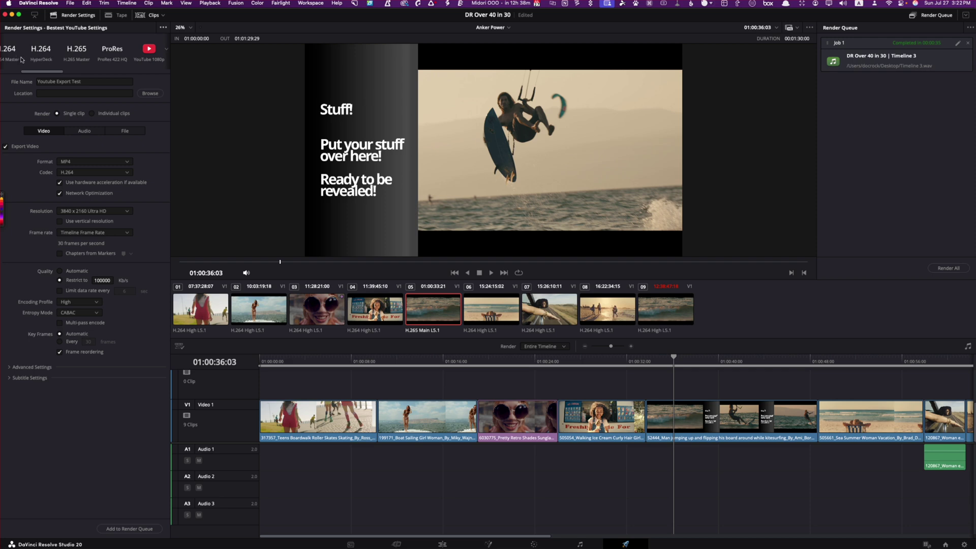
scroll(41, 72, "left", 3)
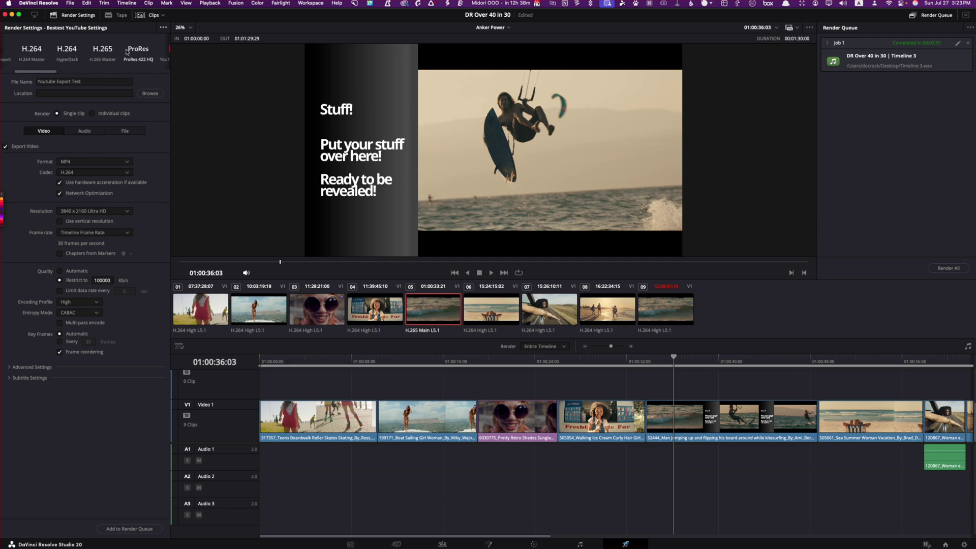